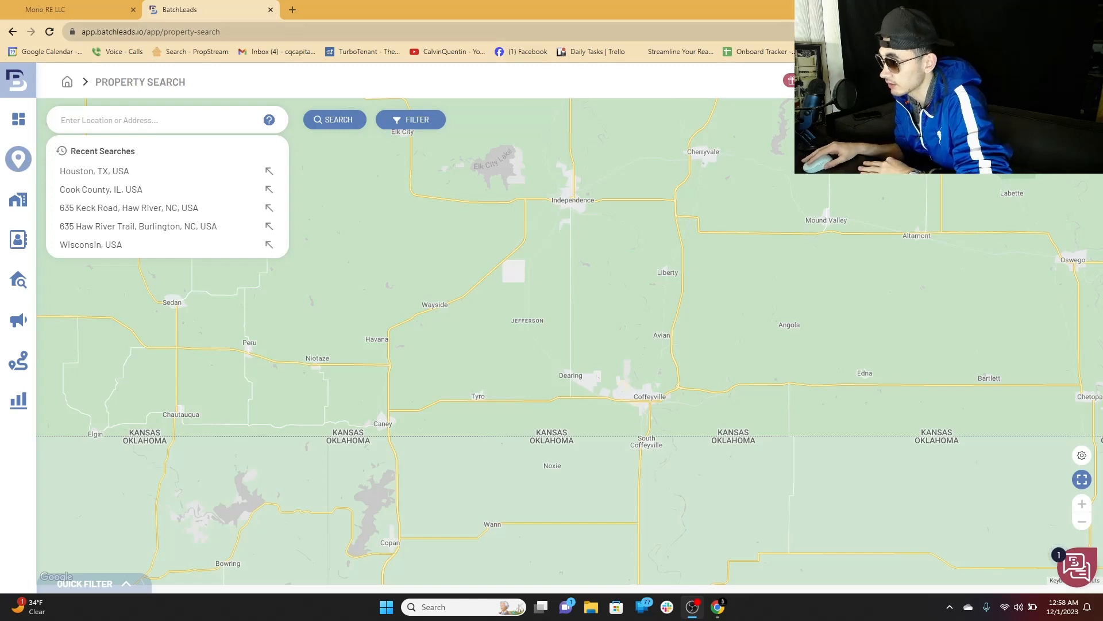
Open the advanced search filters and restrict the property classification to Residential
left_click(425, 127)
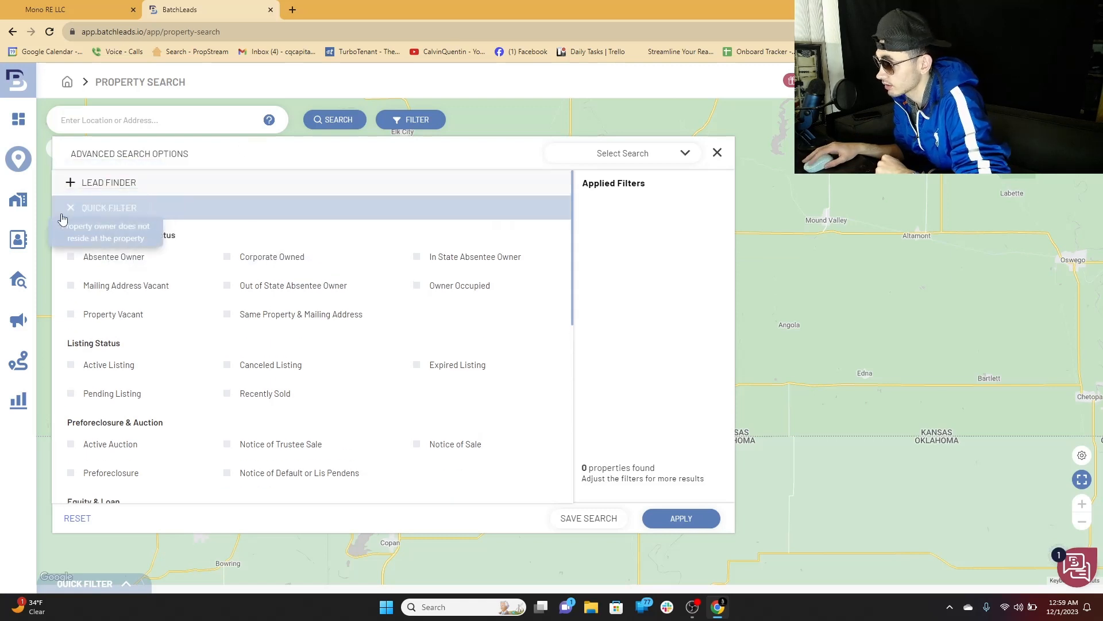
left_click(72, 208)
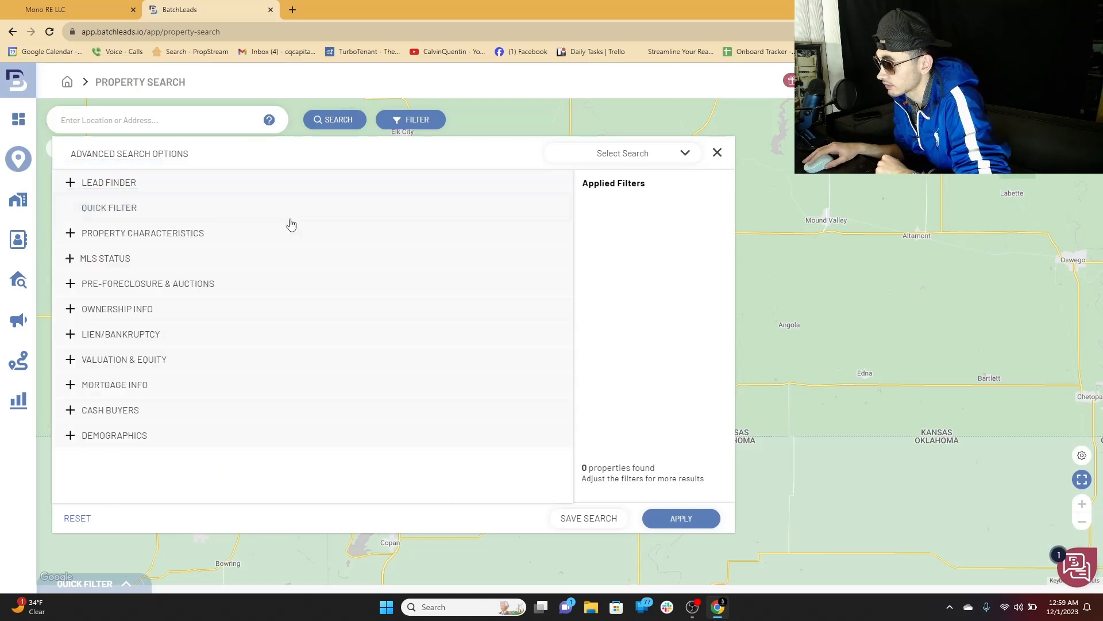
left_click(117, 234)
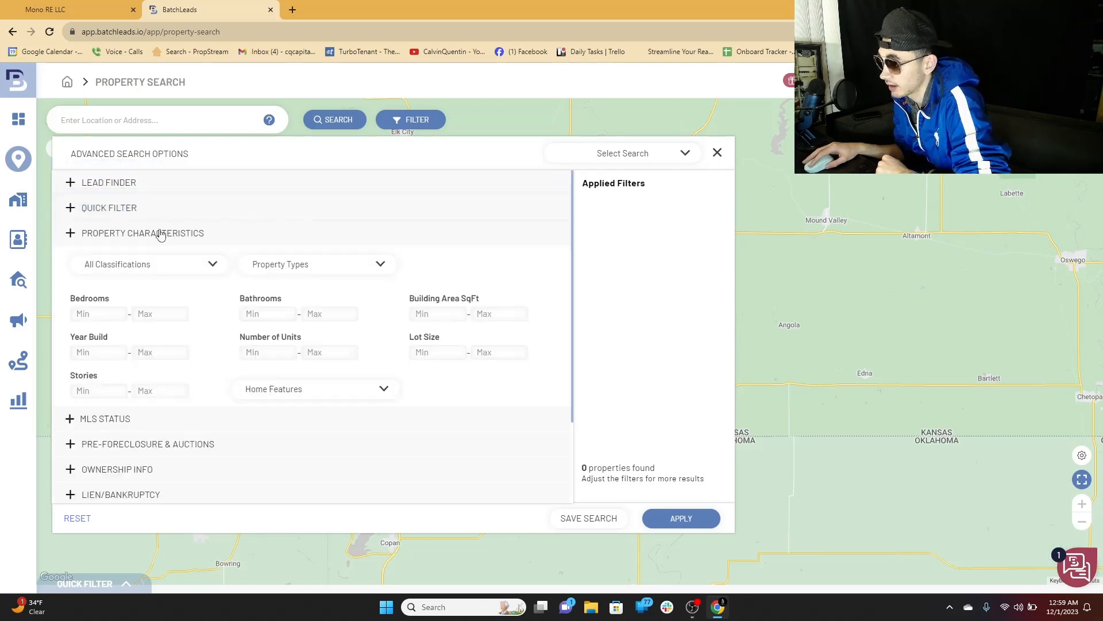
left_click(198, 267)
left_click(113, 312)
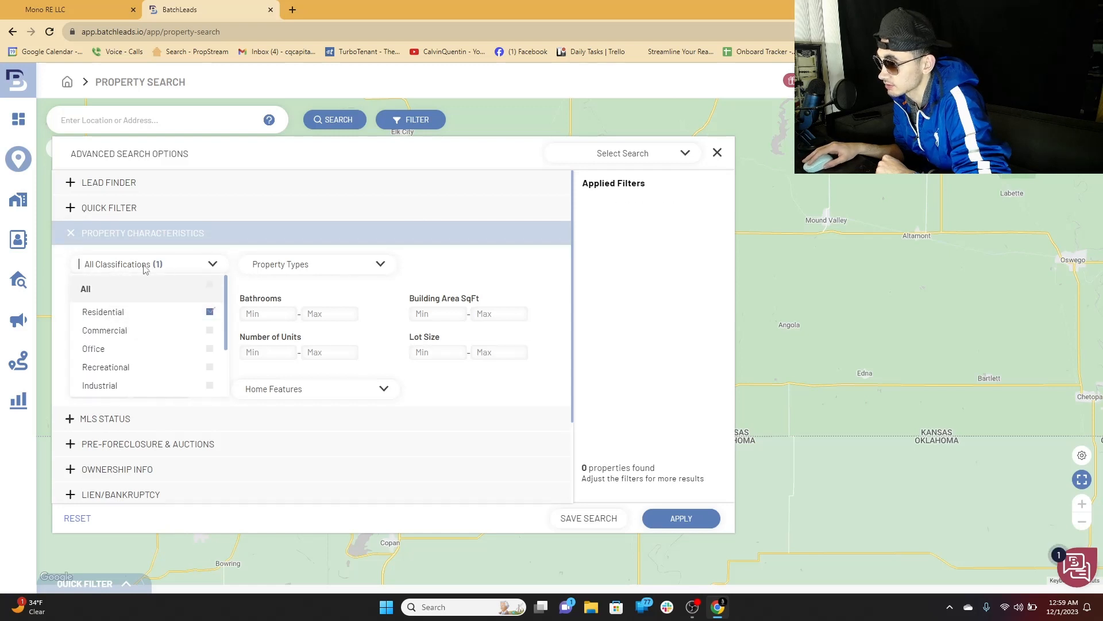
left_click(213, 265)
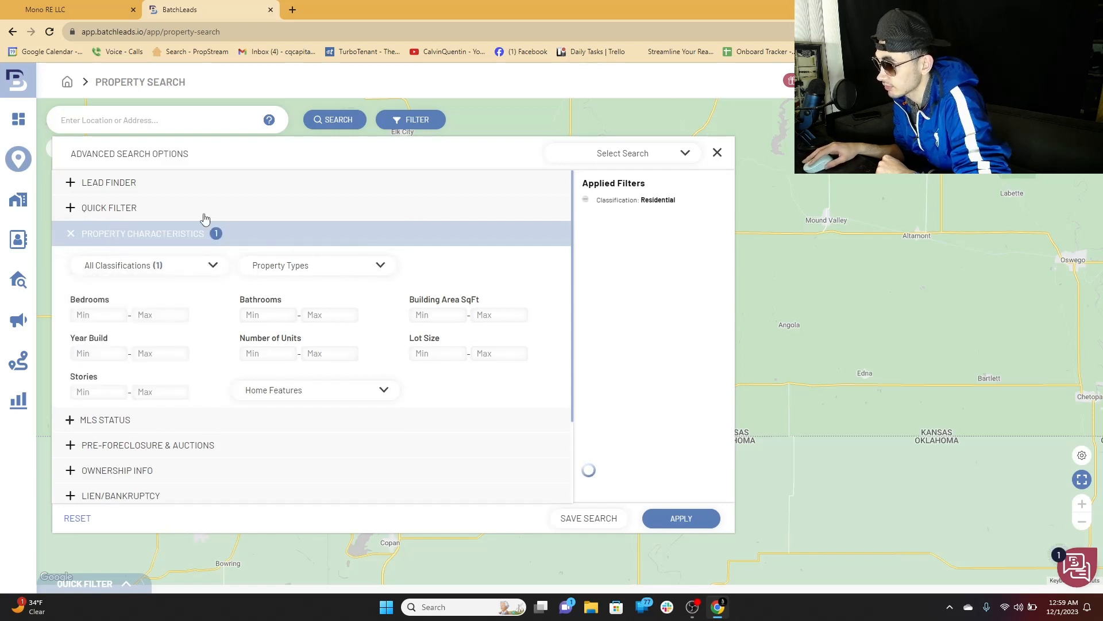
left_click(70, 234)
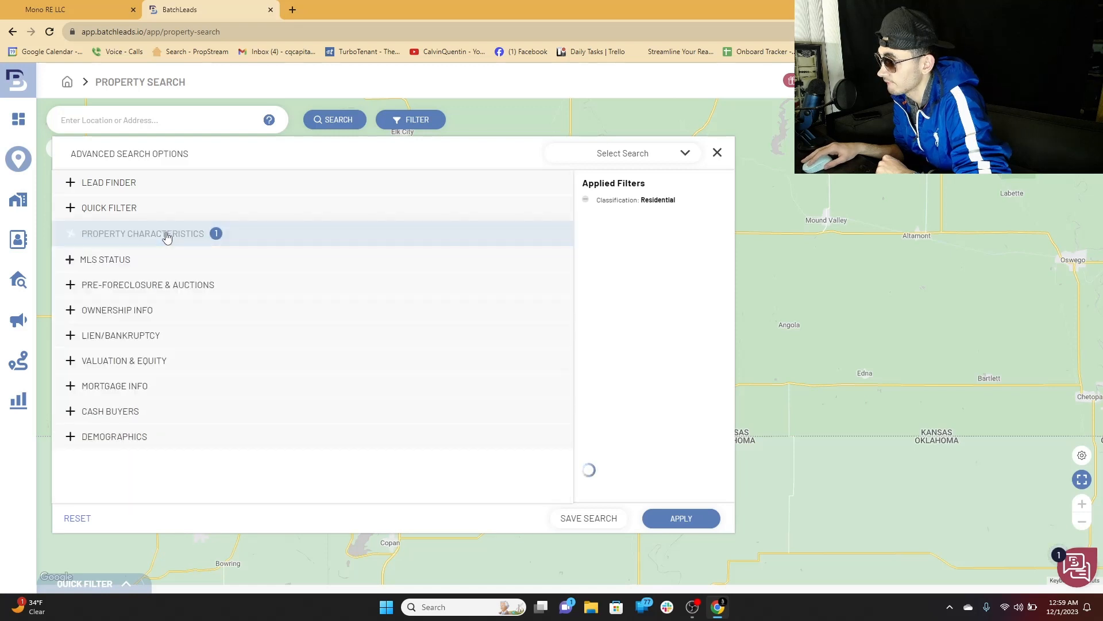
In the MLS status filters, set On Market to No and include the Cancelled and Expired statuses
left_click(94, 264)
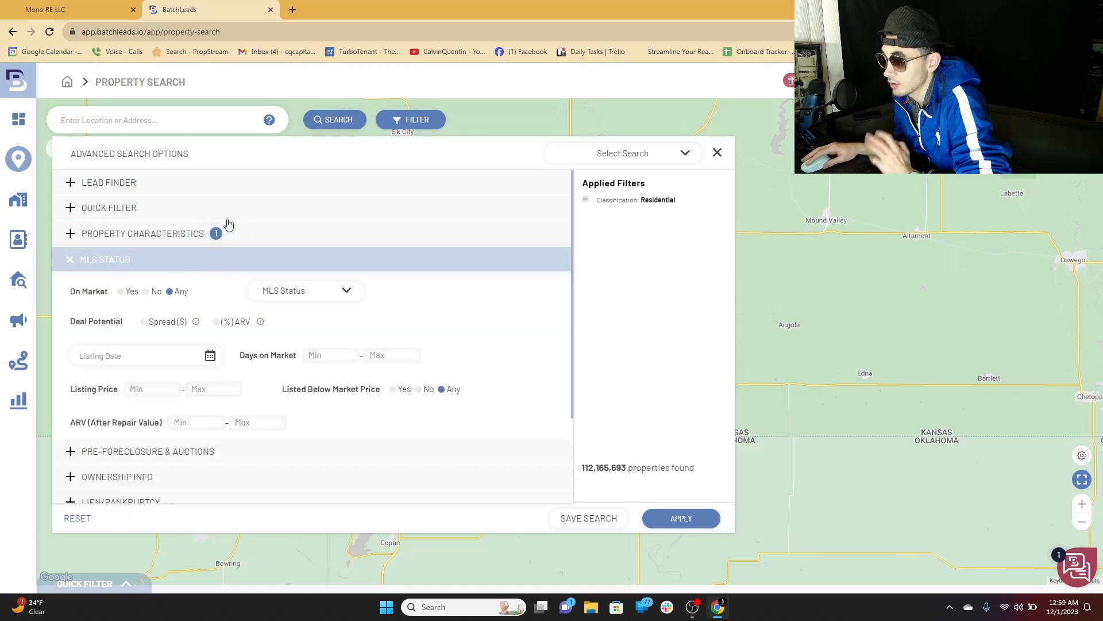
left_click(146, 292)
left_click(342, 295)
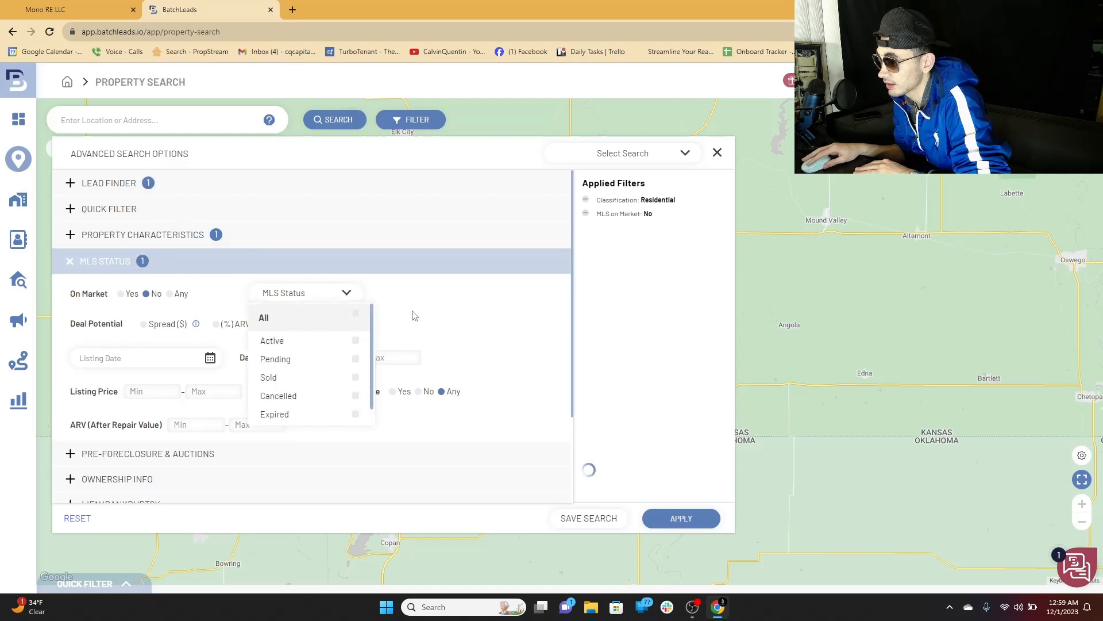
scroll(315, 356, "down", 1)
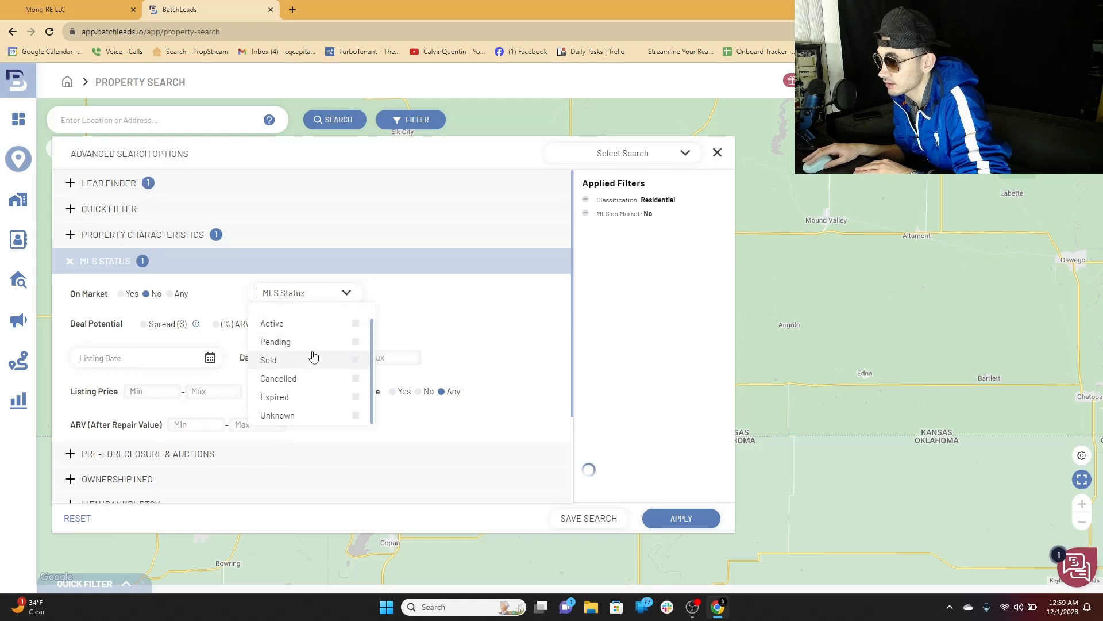
left_click(278, 378)
left_click(312, 397)
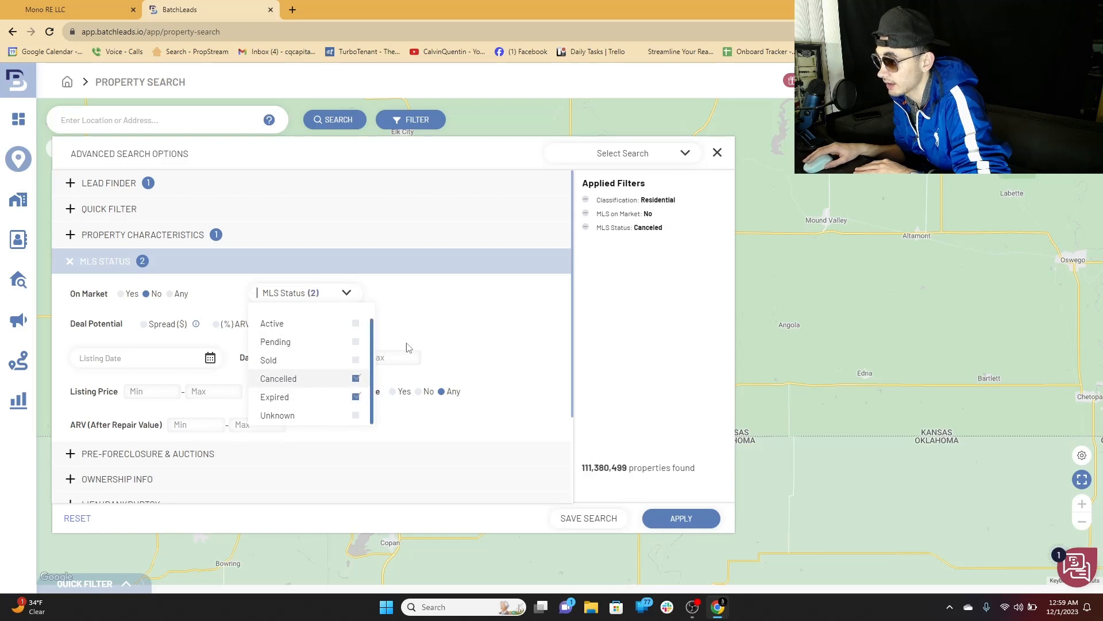
left_click(425, 313)
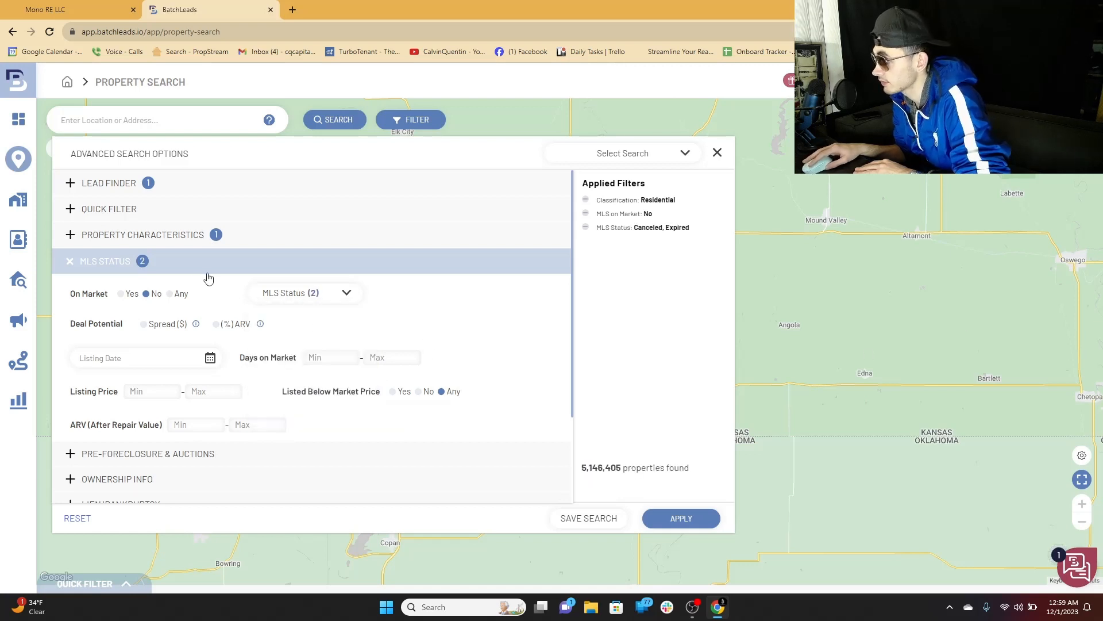
left_click(124, 354)
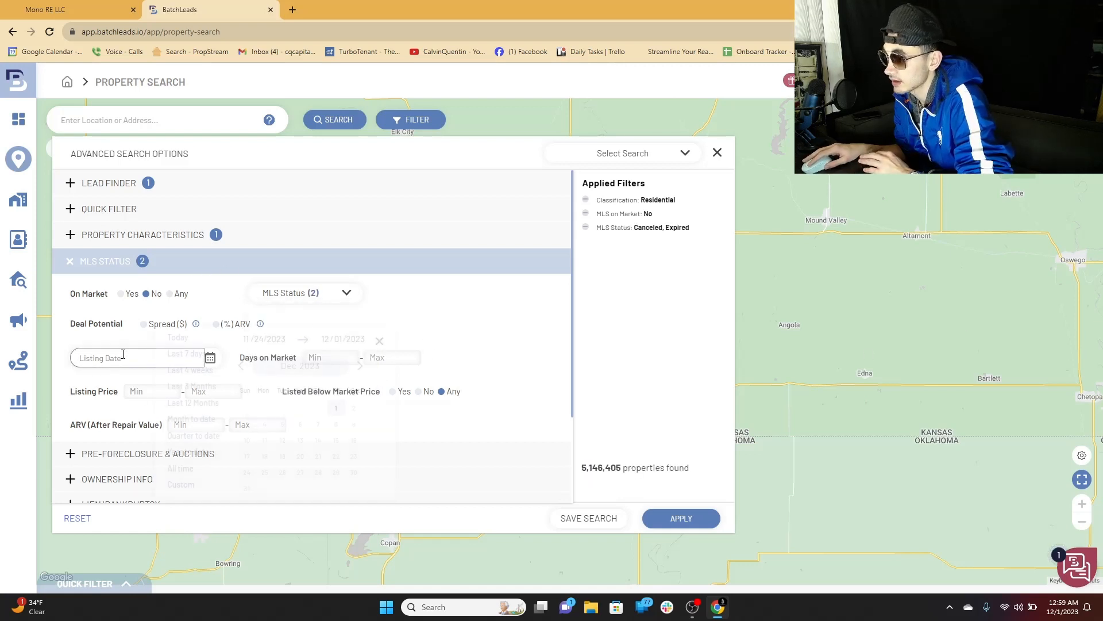
left_click(380, 341)
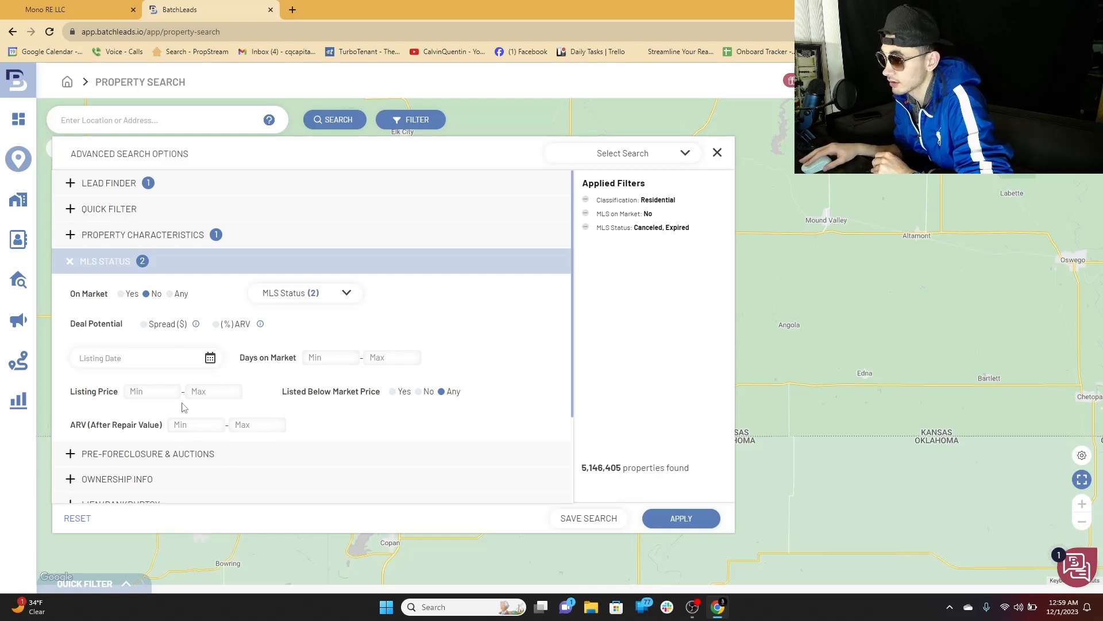
left_click(69, 261)
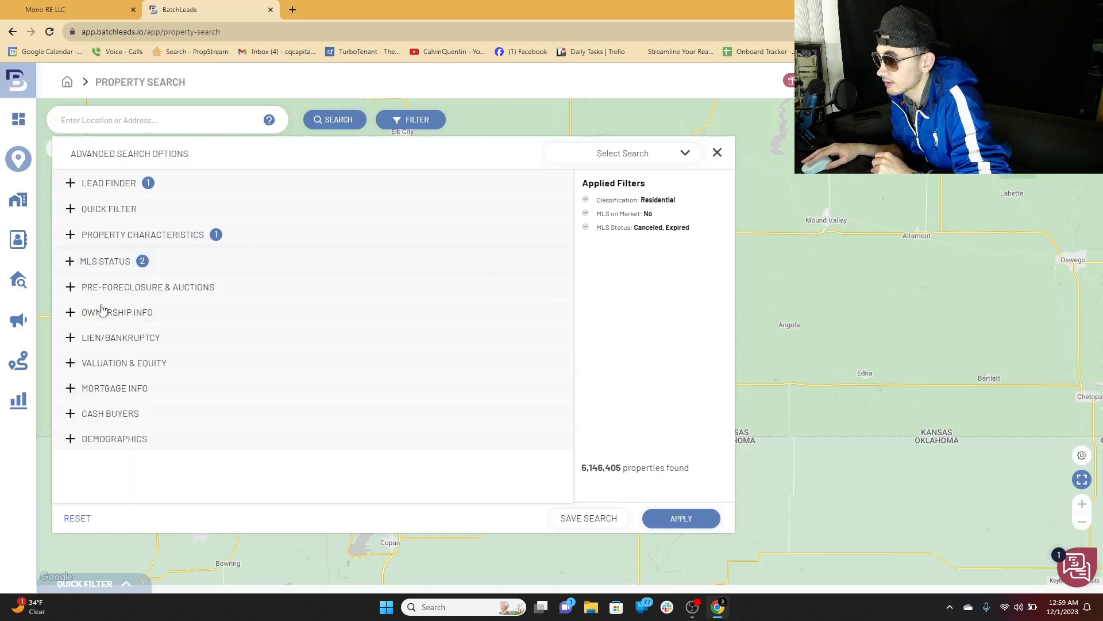
In the ownership filters, restrict the owner type to Individual
left_click(70, 312)
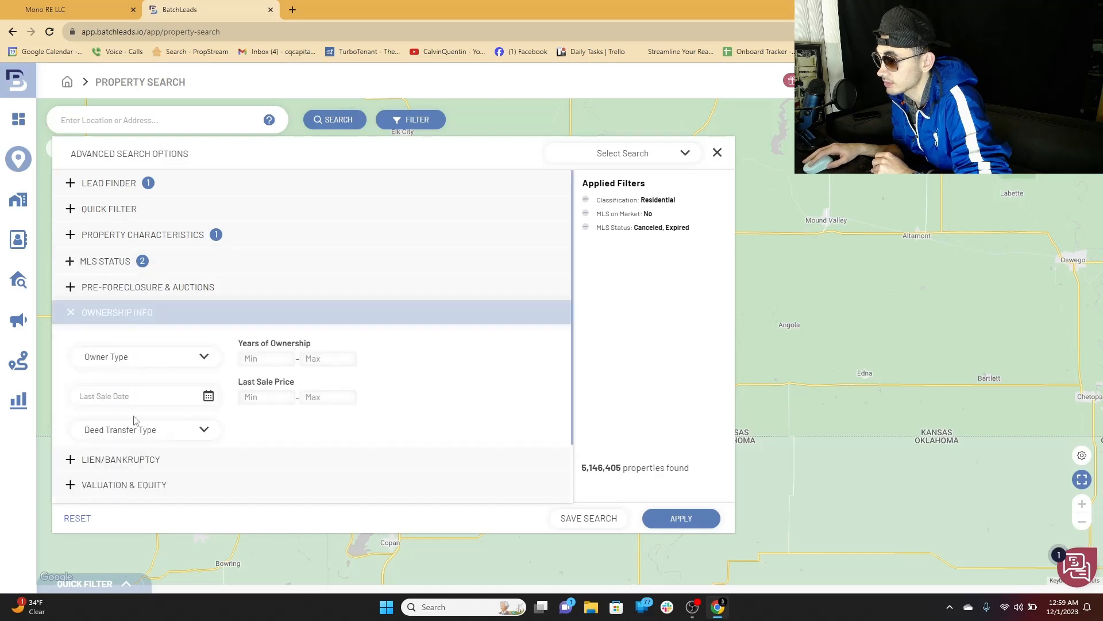
left_click(153, 361)
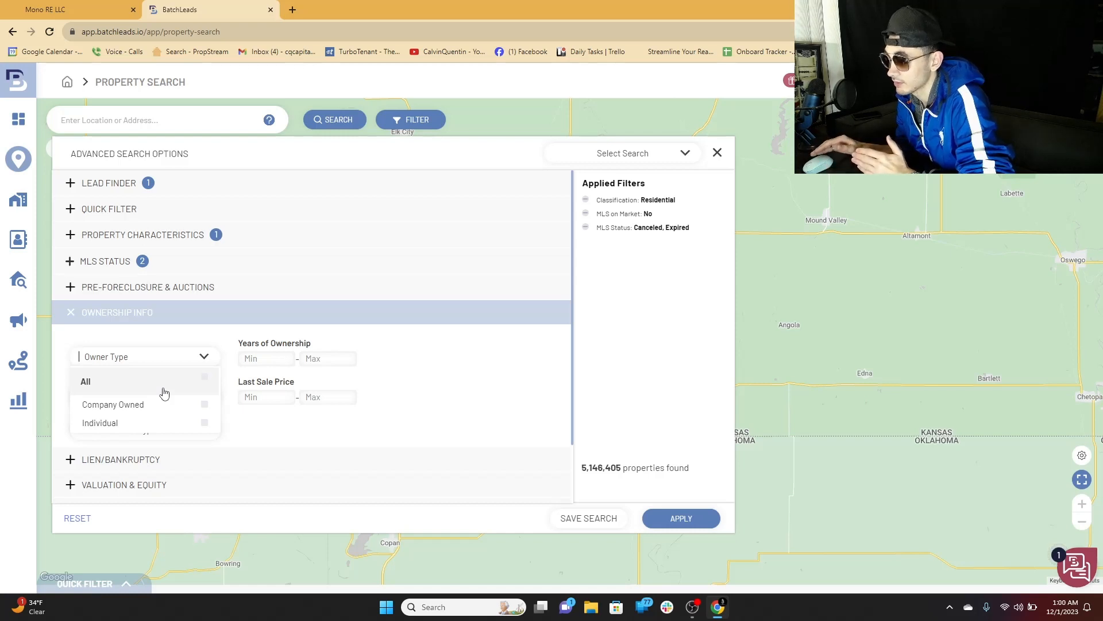
left_click(172, 422)
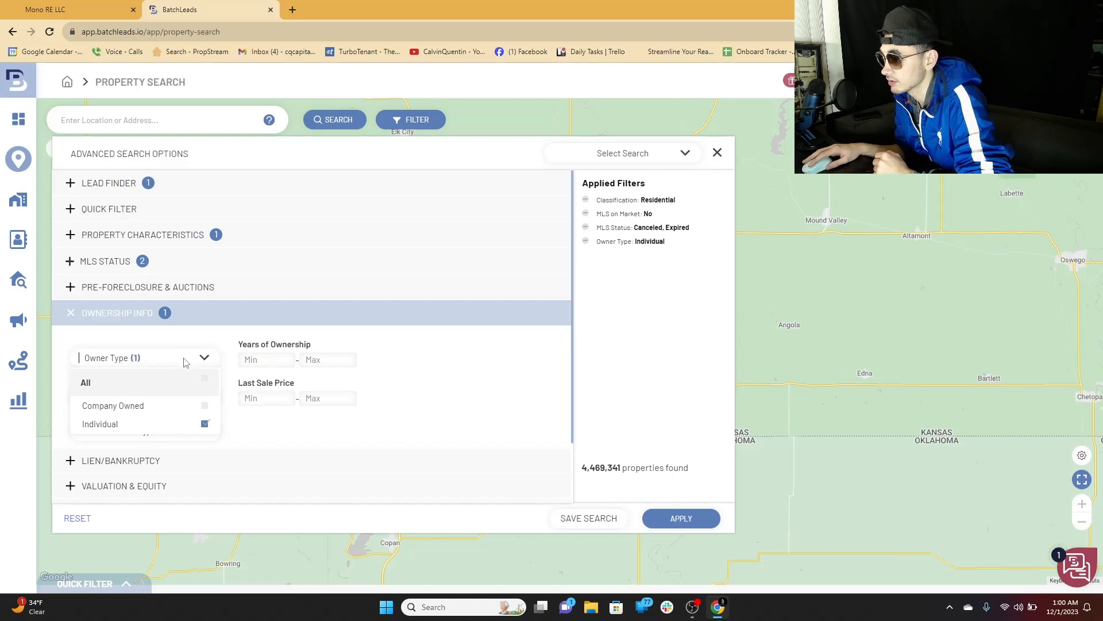
left_click(205, 359)
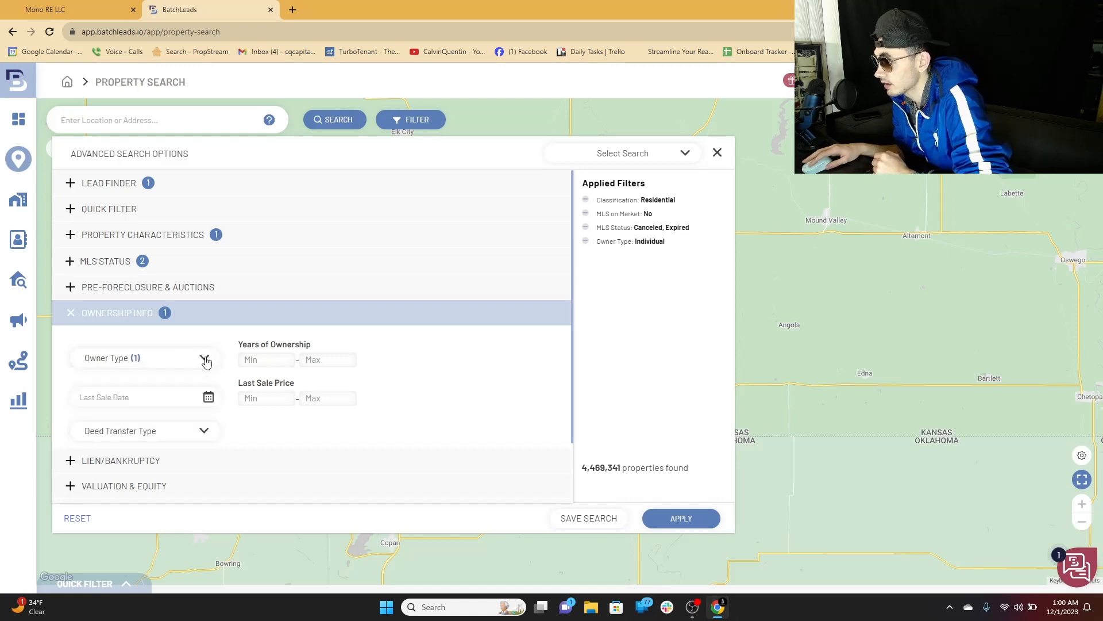
Set the minimum years of ownership to 1
left_click(249, 359)
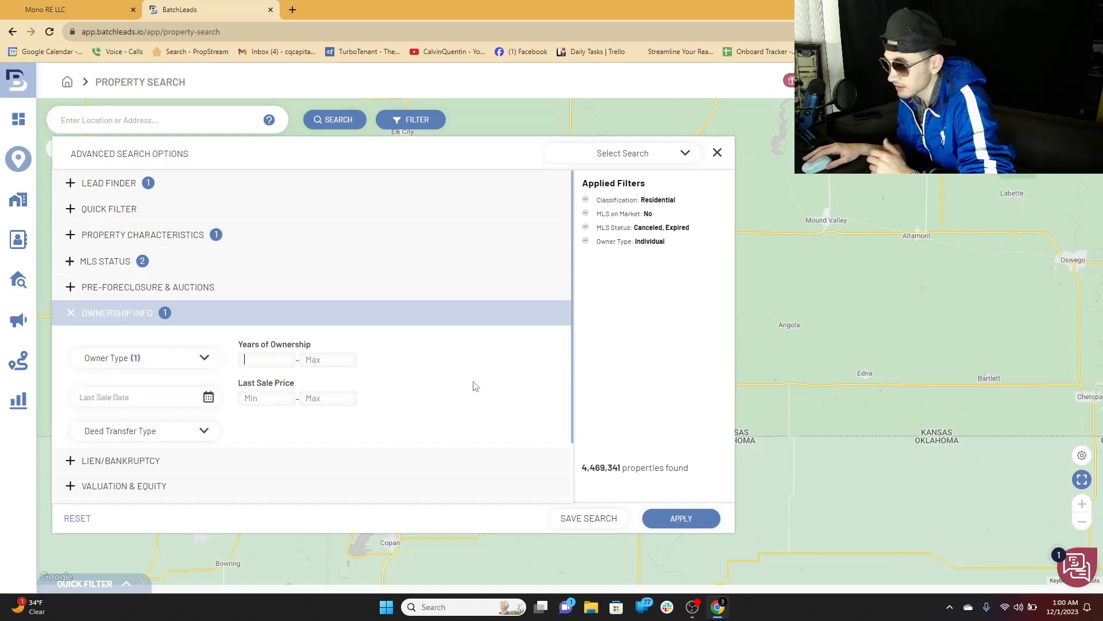
double_click(279, 345)
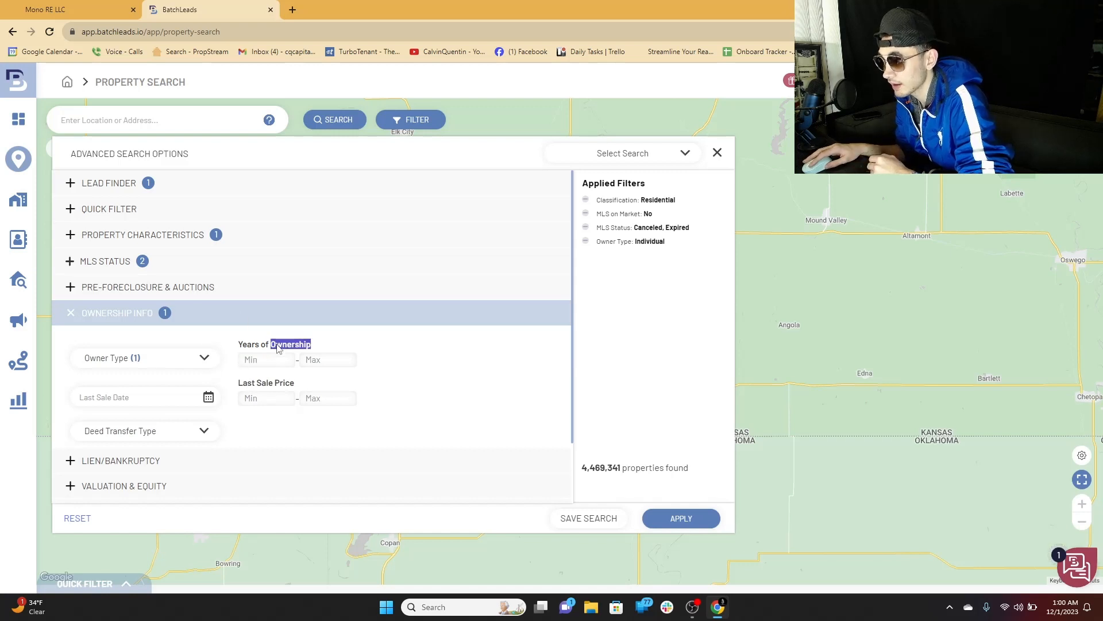
left_click(250, 359)
type("1")
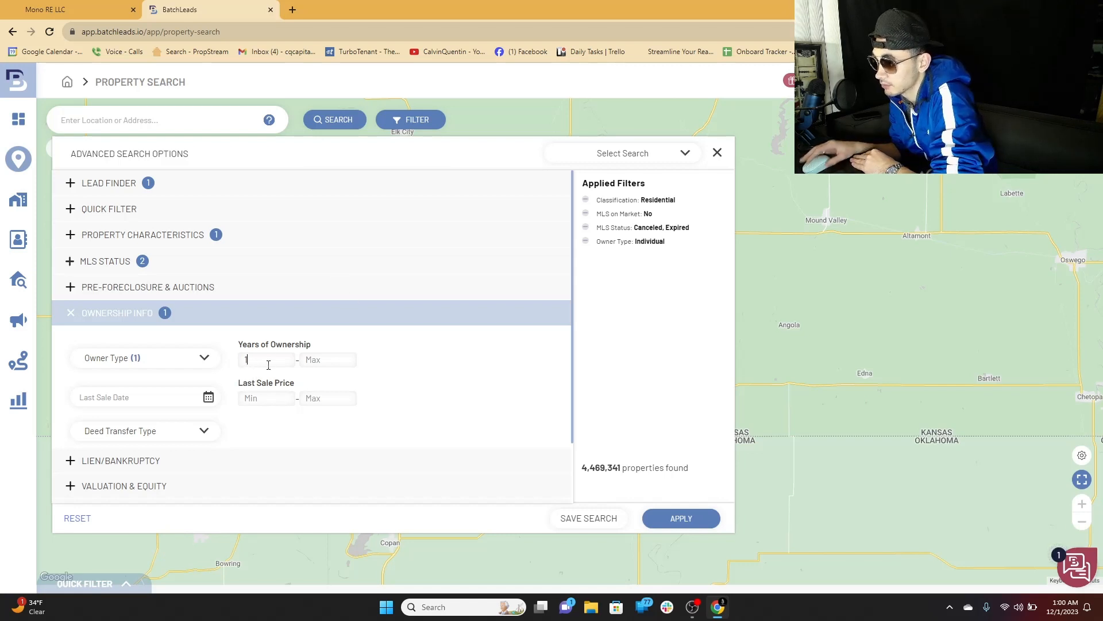
left_click(69, 313)
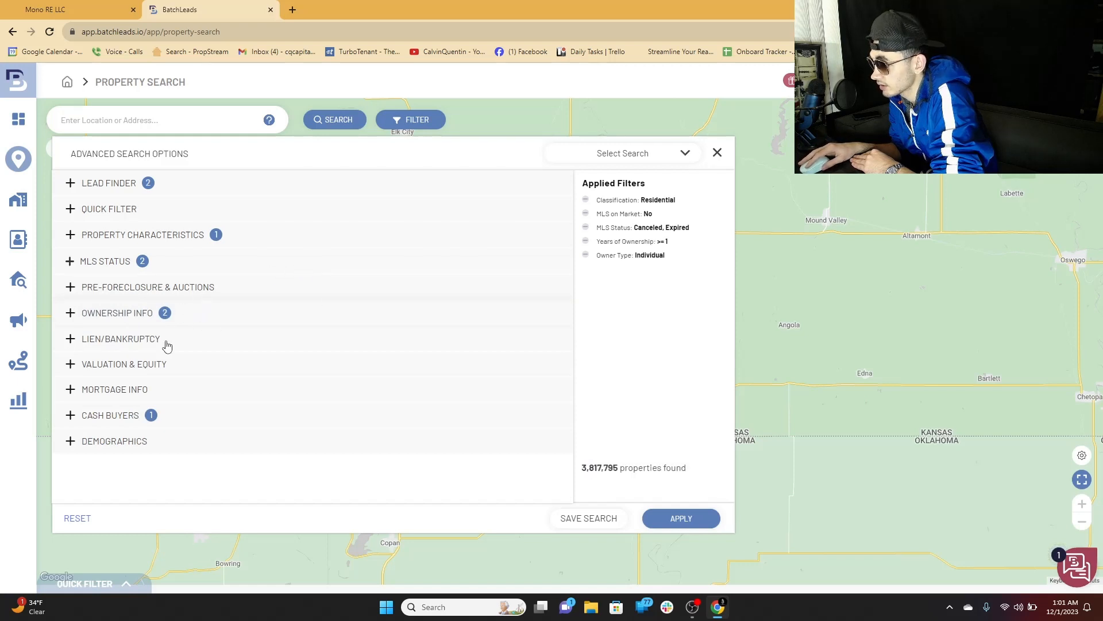
In the valuation and equity filters, set the maximum estimated equity to 30%
left_click(125, 367)
scroll(449, 305, "down", 2)
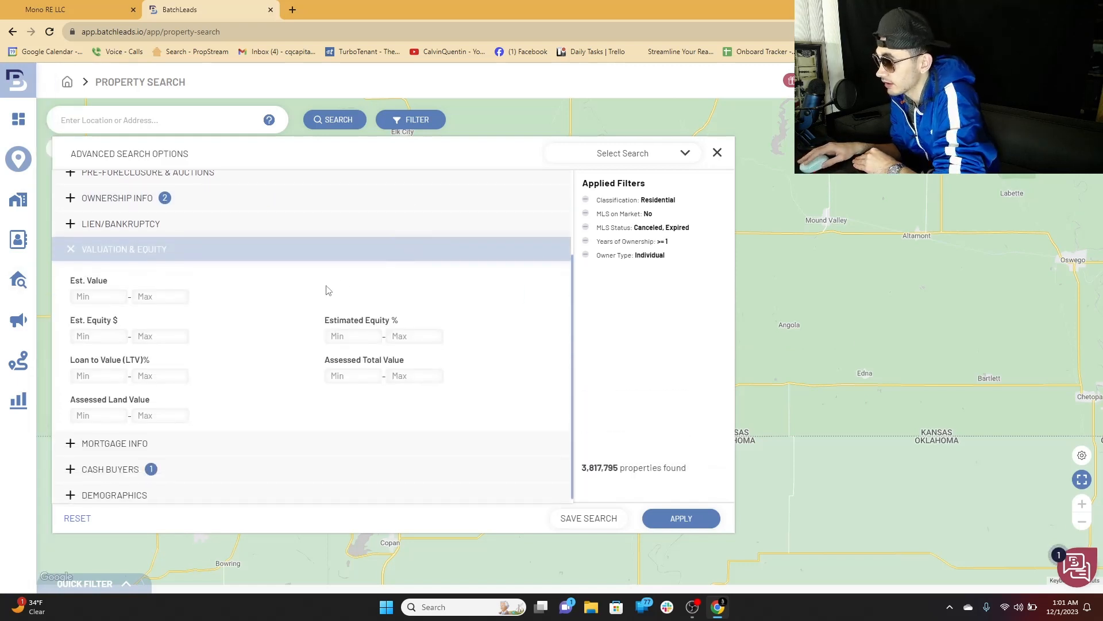
left_click(404, 338)
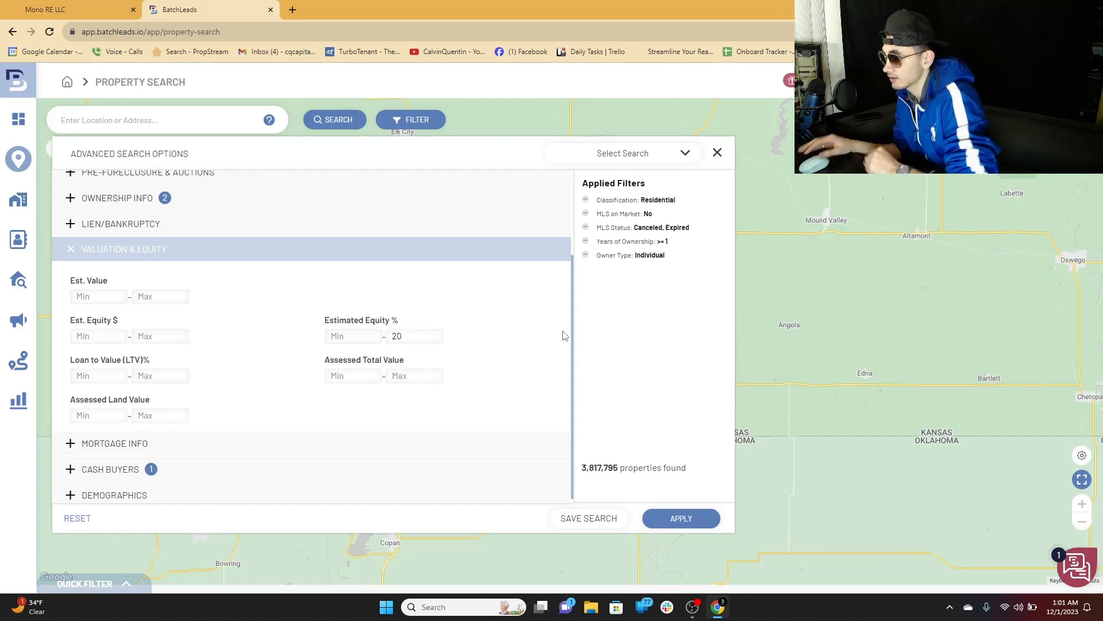
key("BackSpace")
key("BackSpace")
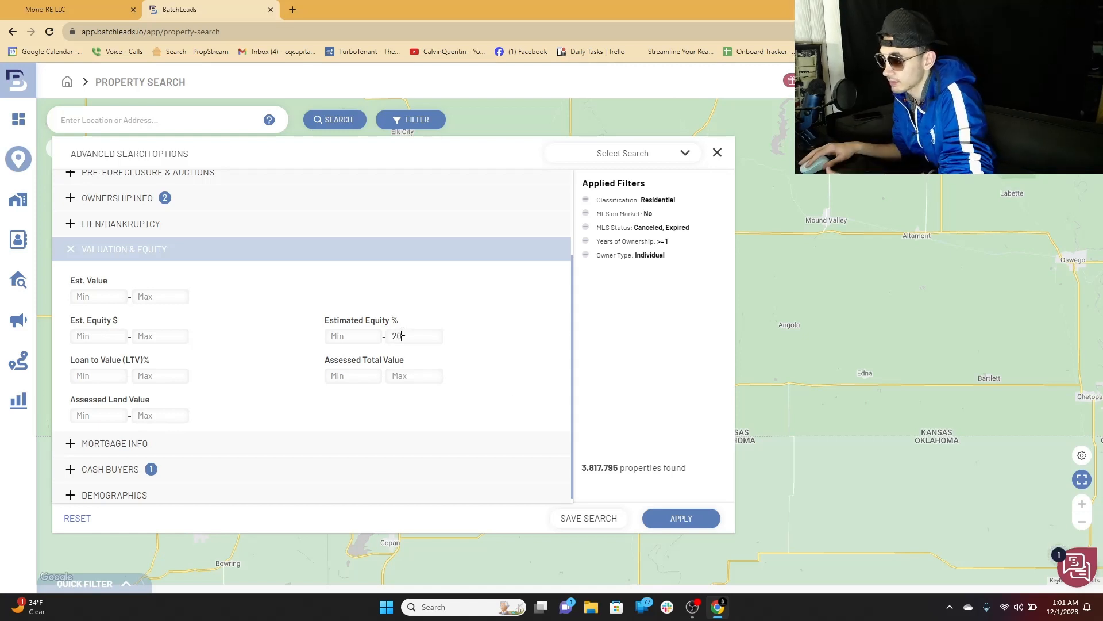
type("30")
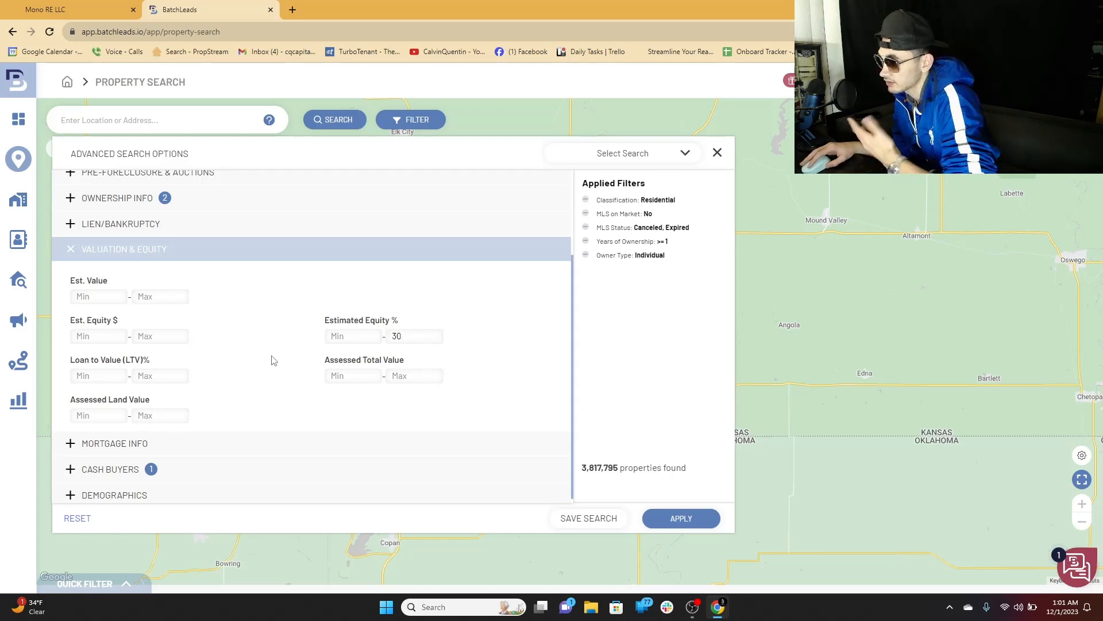
left_click(234, 361)
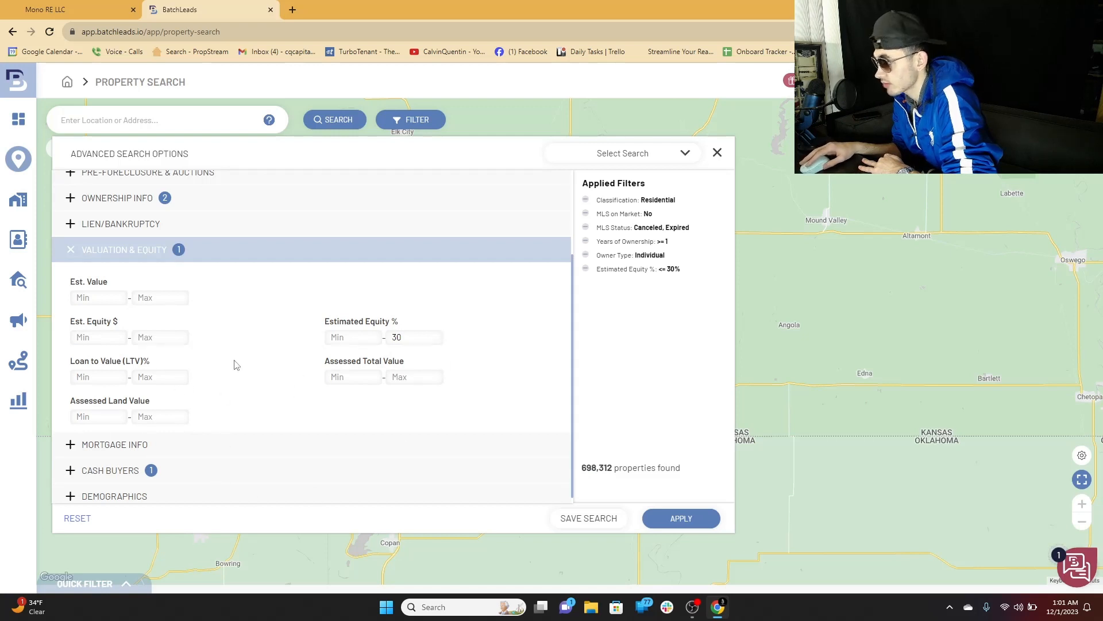
scroll(247, 350, "down", 1)
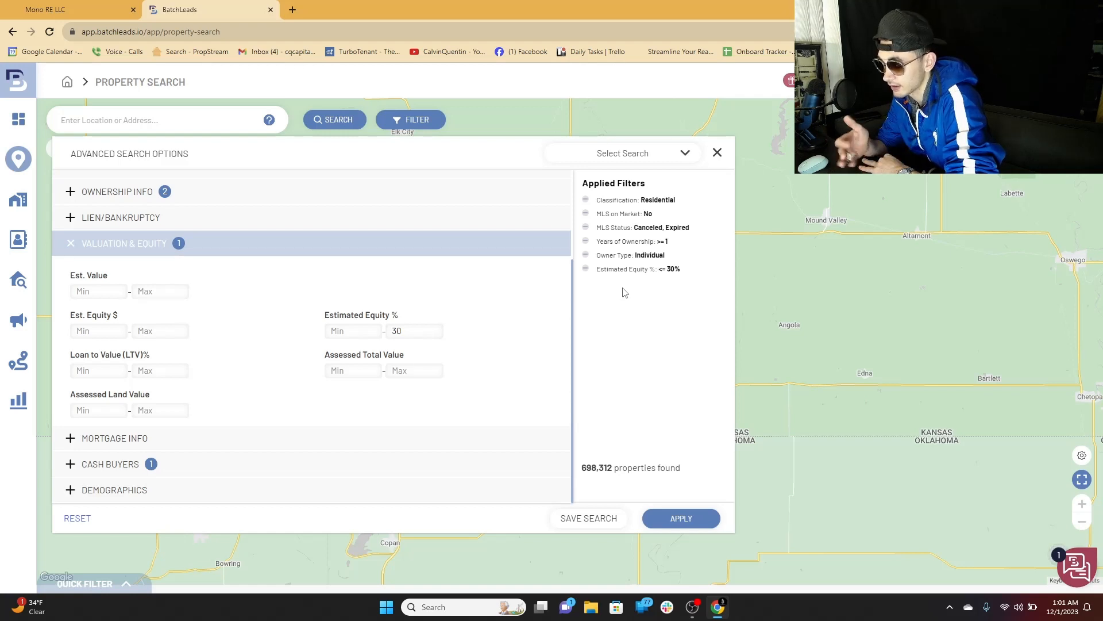
left_click(73, 246)
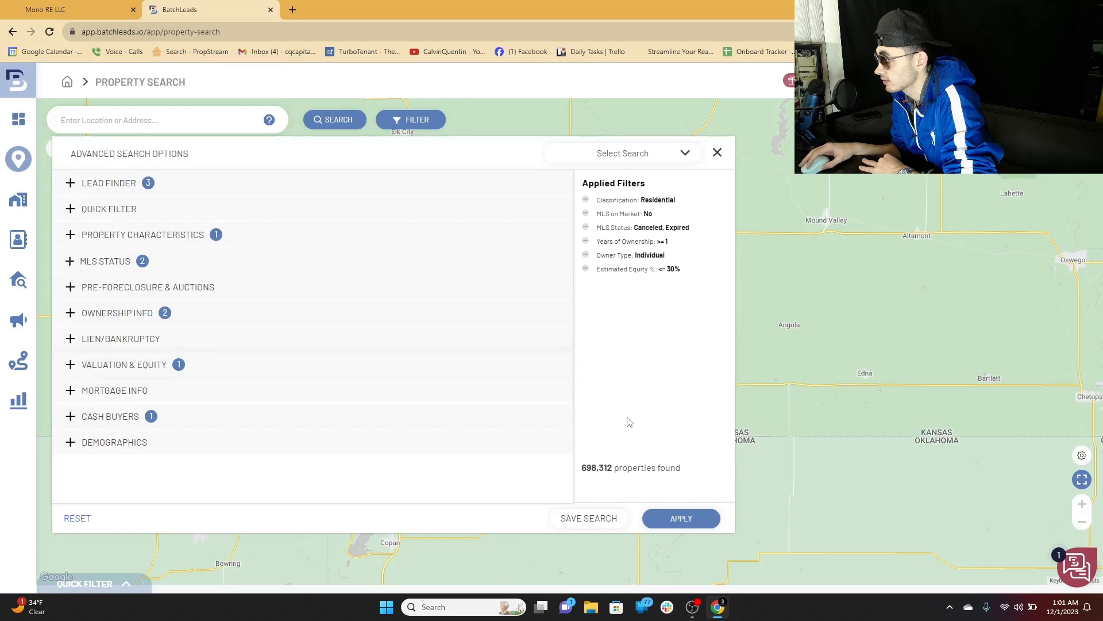
Close the filter options and search the recent location Cook County, IL, USA
left_click(717, 153)
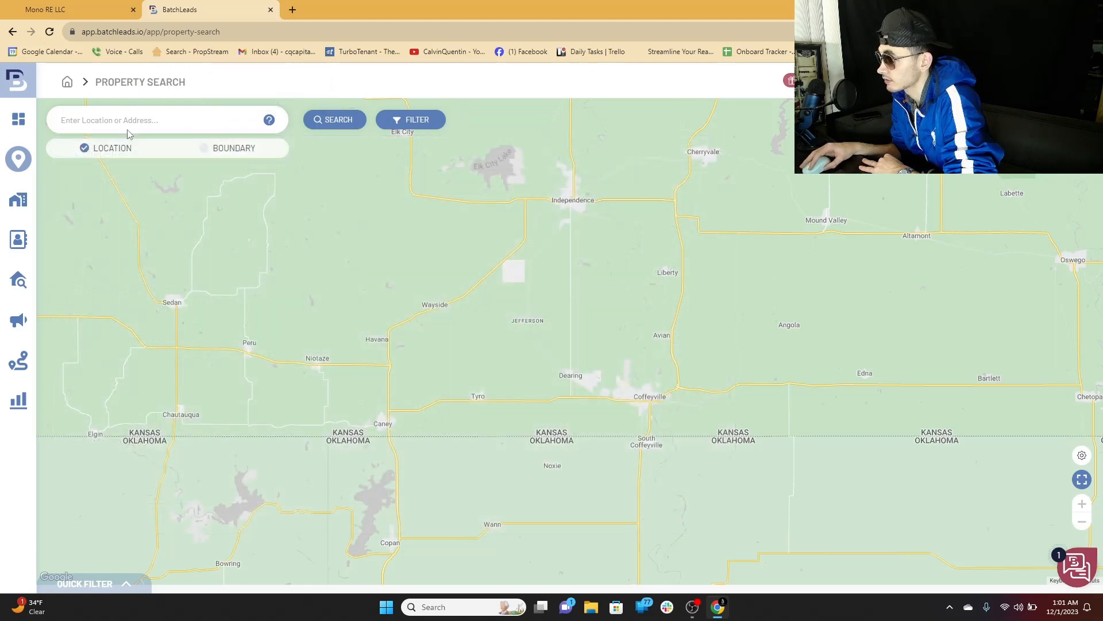
left_click(133, 132)
left_click(101, 189)
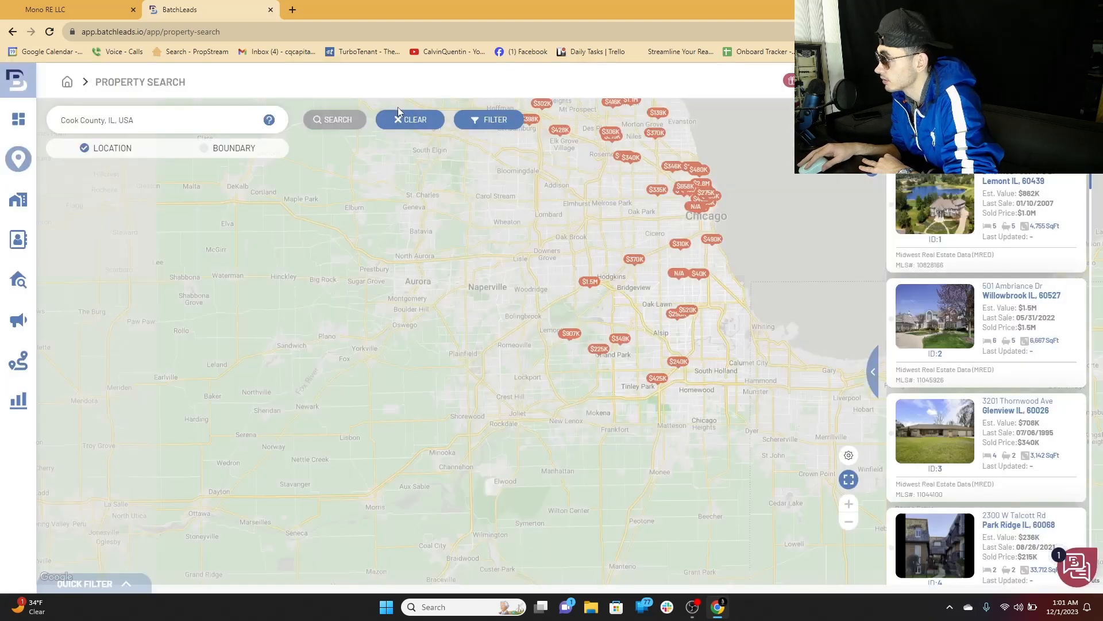
Review the applied filters and the mapped properties around Chicago, and apply the filters to the Cook County search
left_click(491, 121)
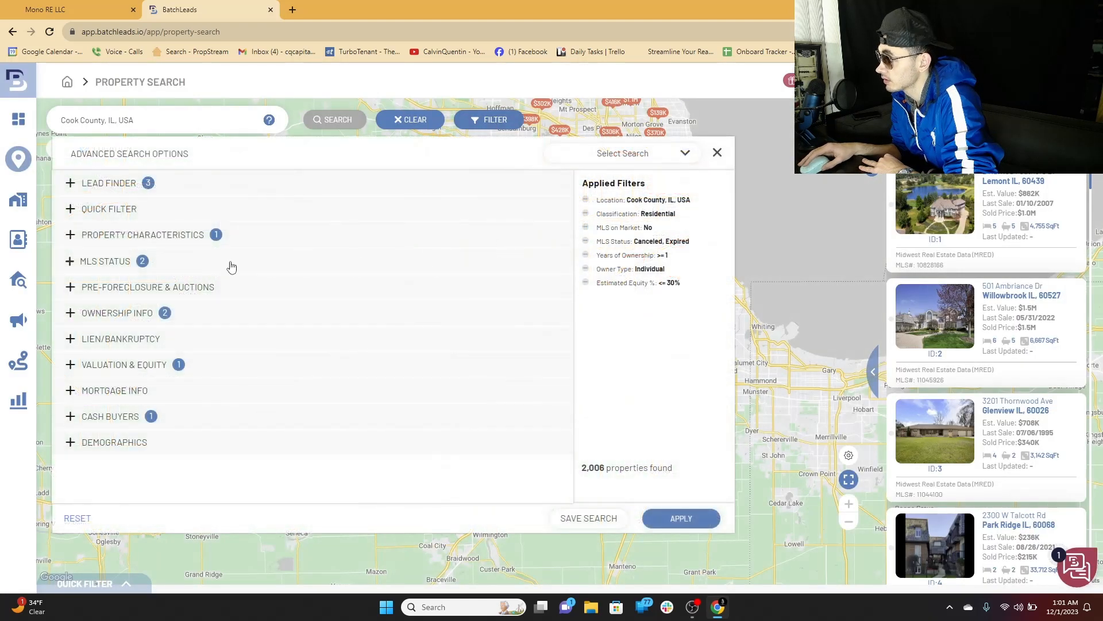
left_click(717, 152)
left_click_drag(648, 235, 523, 431)
scroll(495, 368, "down", 2)
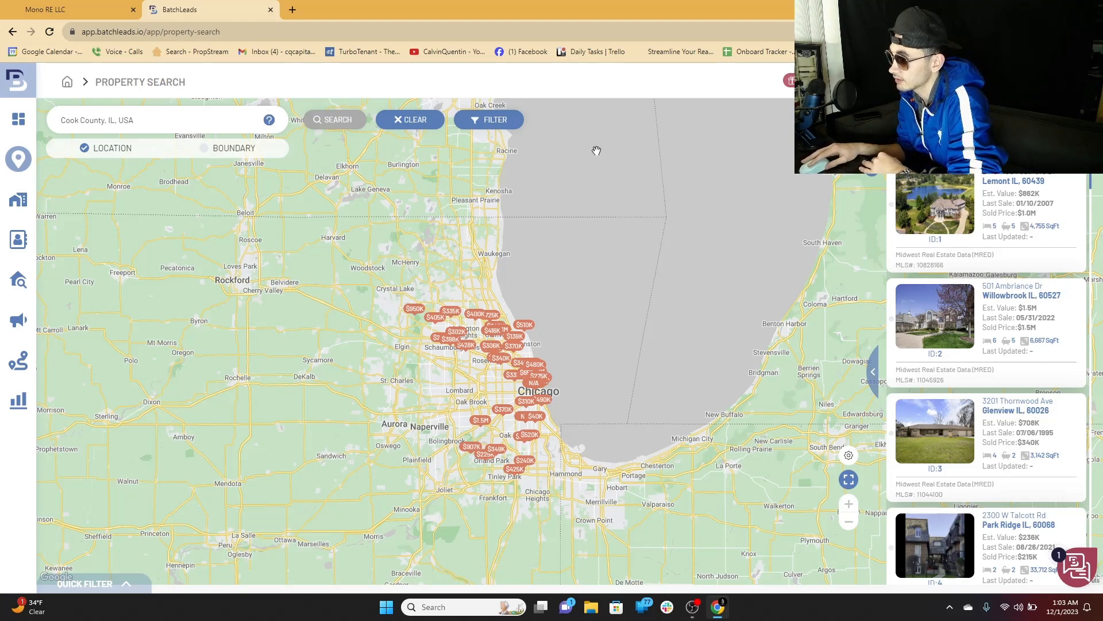
left_click(491, 120)
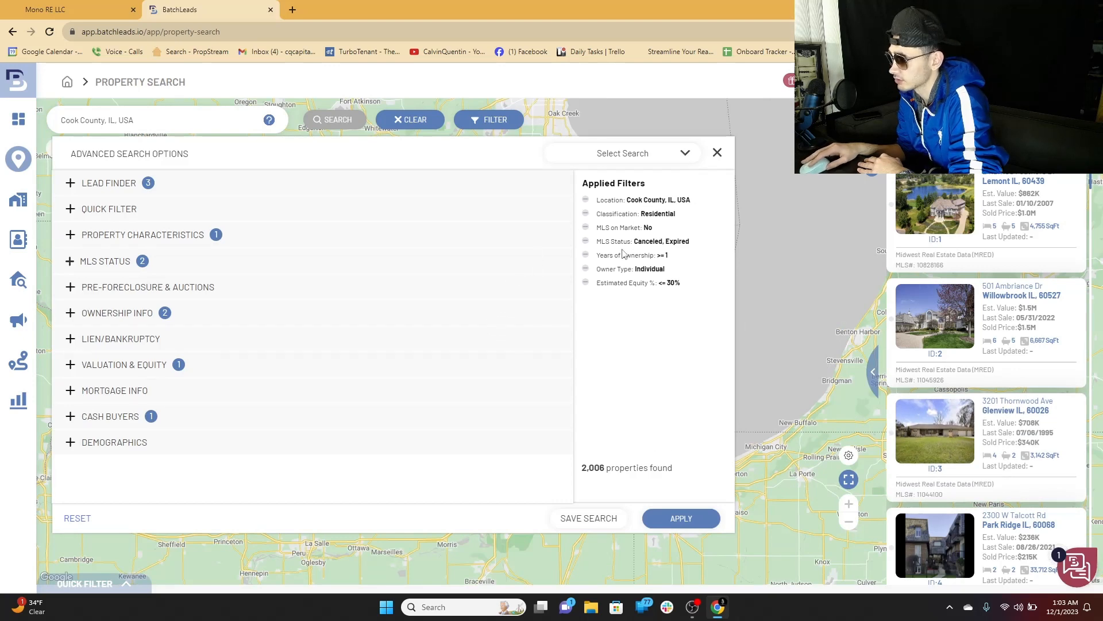
left_click(681, 519)
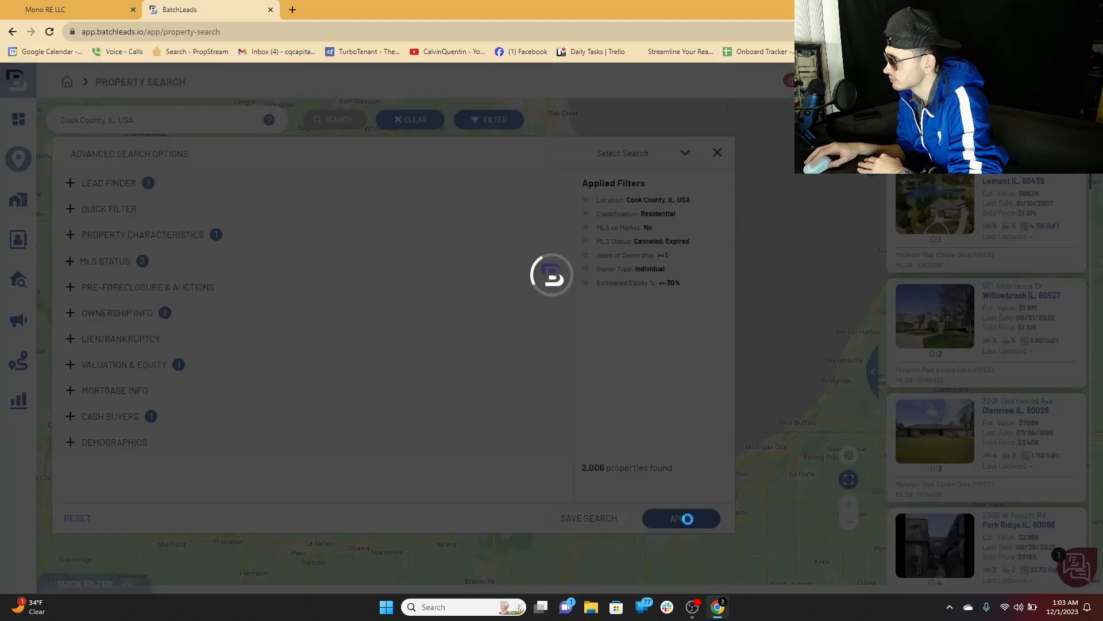